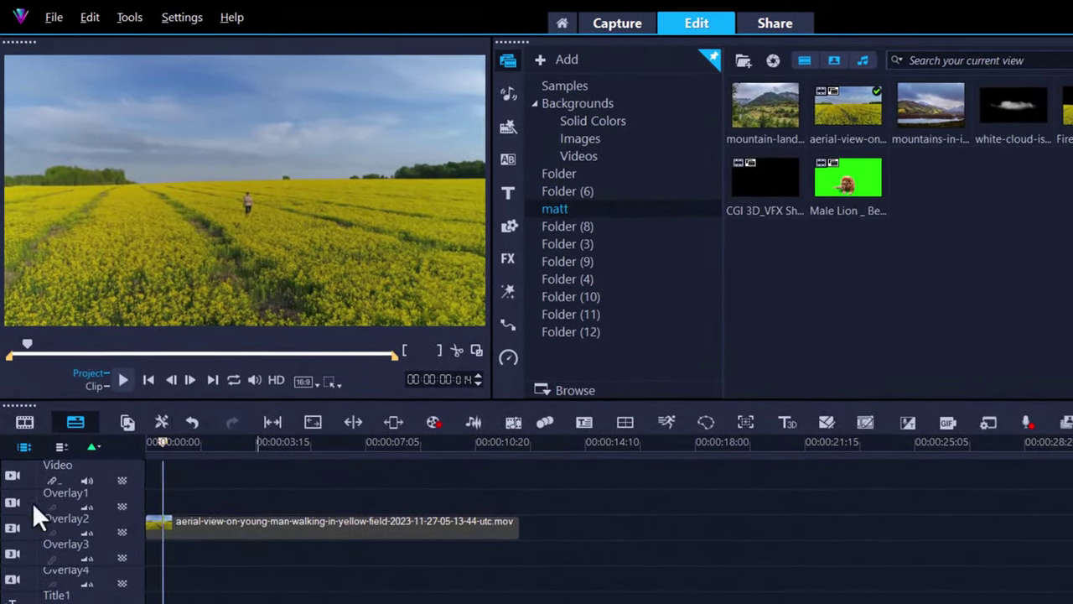
- Select the aerial yellow-field clip on the Overlay2 track
click(290, 521)
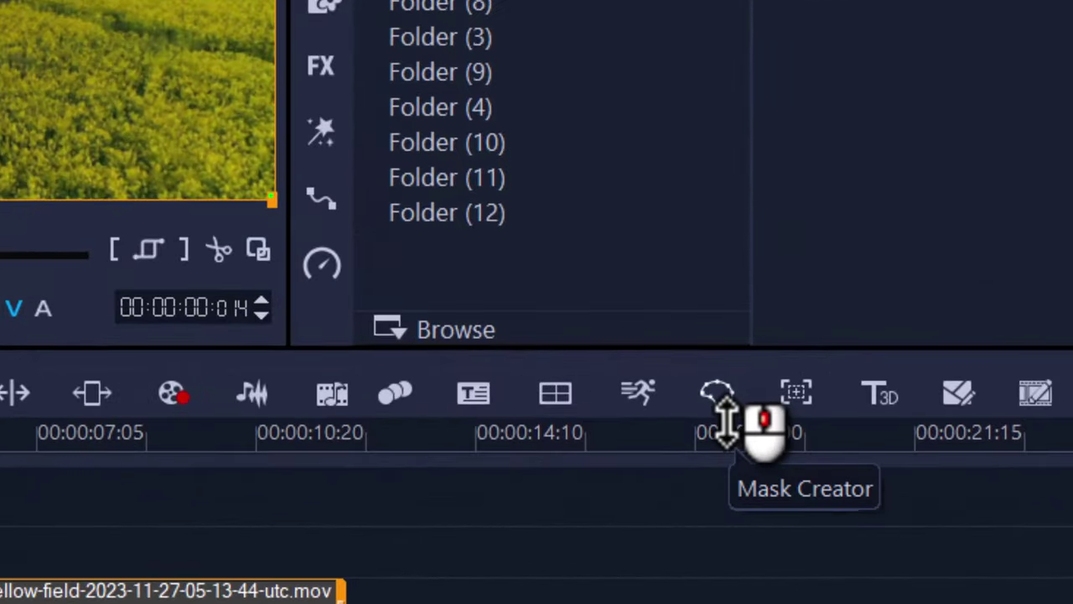
- Use Mask Creator's Mask brush to paint over the yellow-field clip's sky above the horizon
click(719, 398)
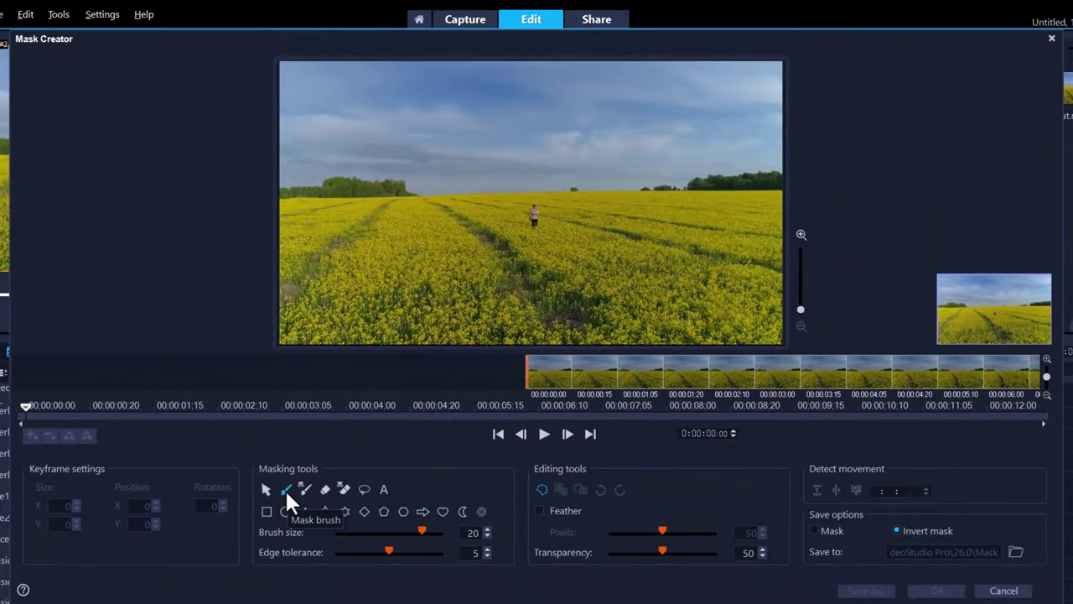
click(285, 488)
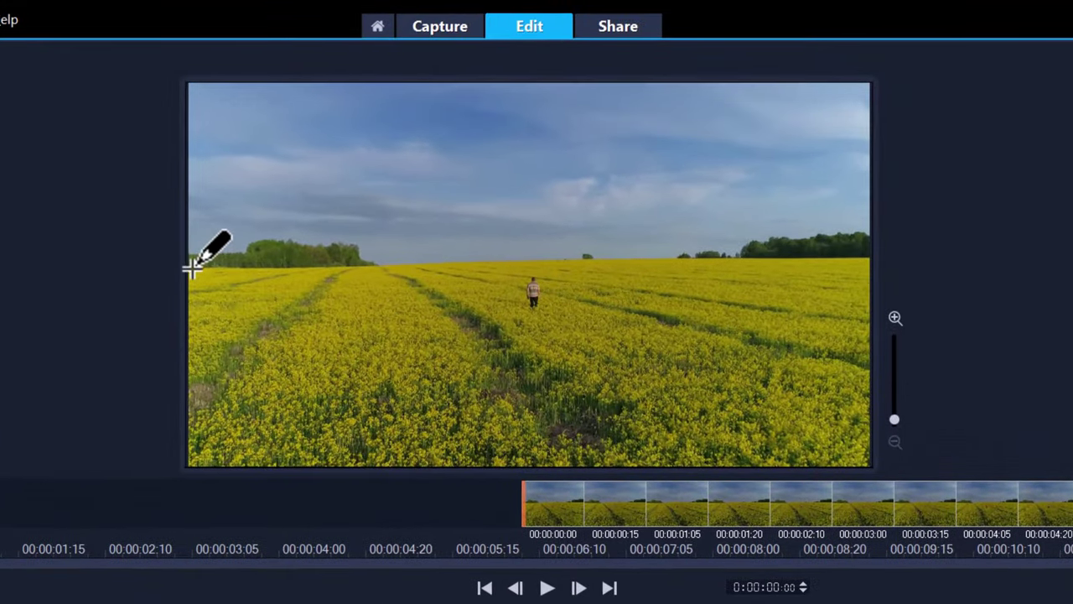
drag(192, 267, 869, 251)
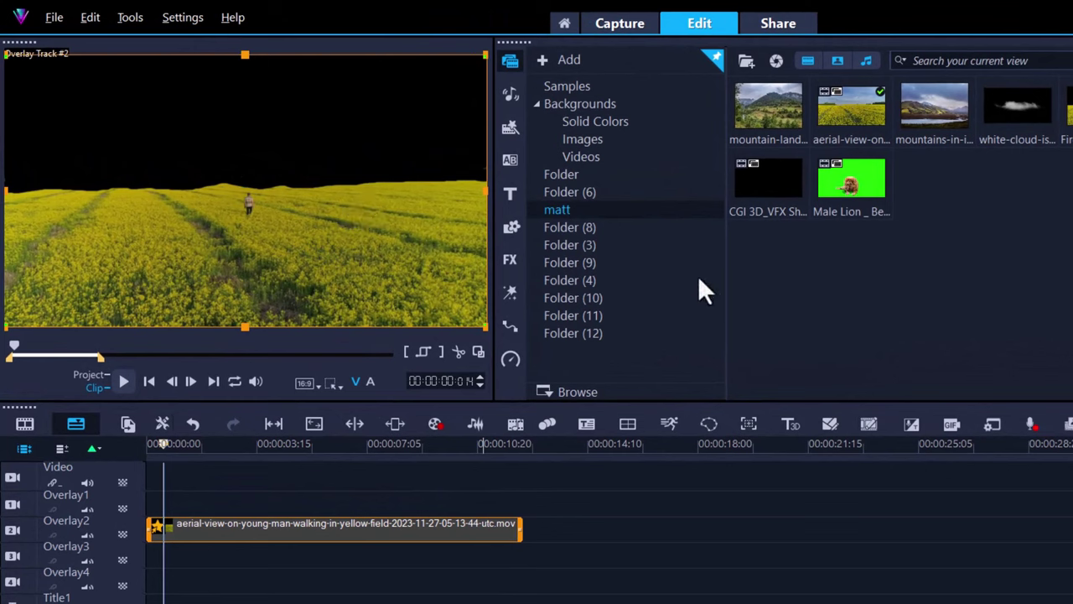
- Put the mountain-landscape photo on Overlay1 and stretch it to the field clip's end
drag(779, 125, 210, 497)
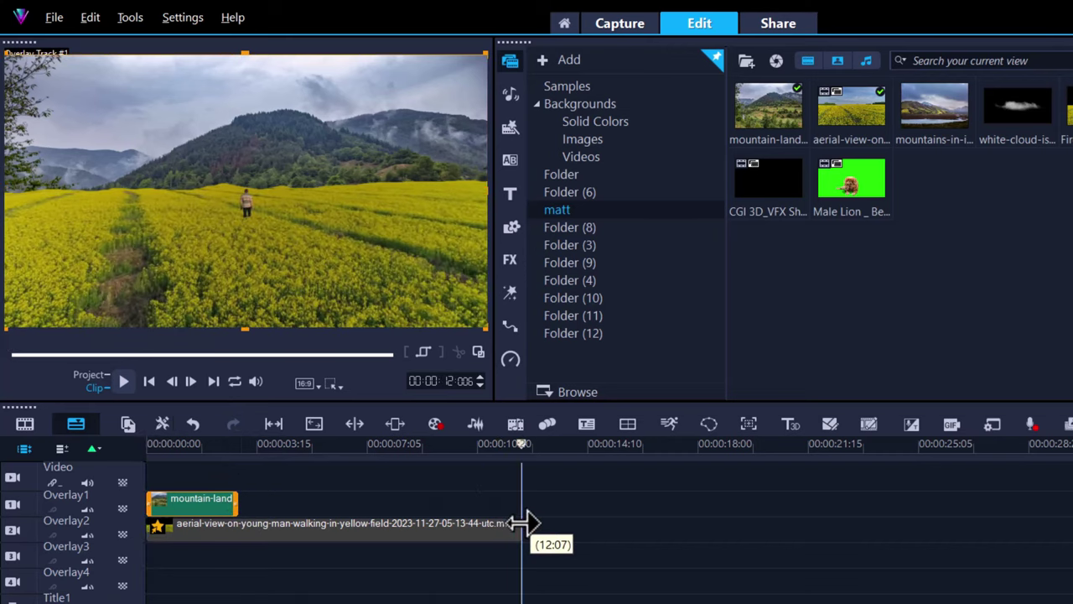
drag(522, 522, 522, 523)
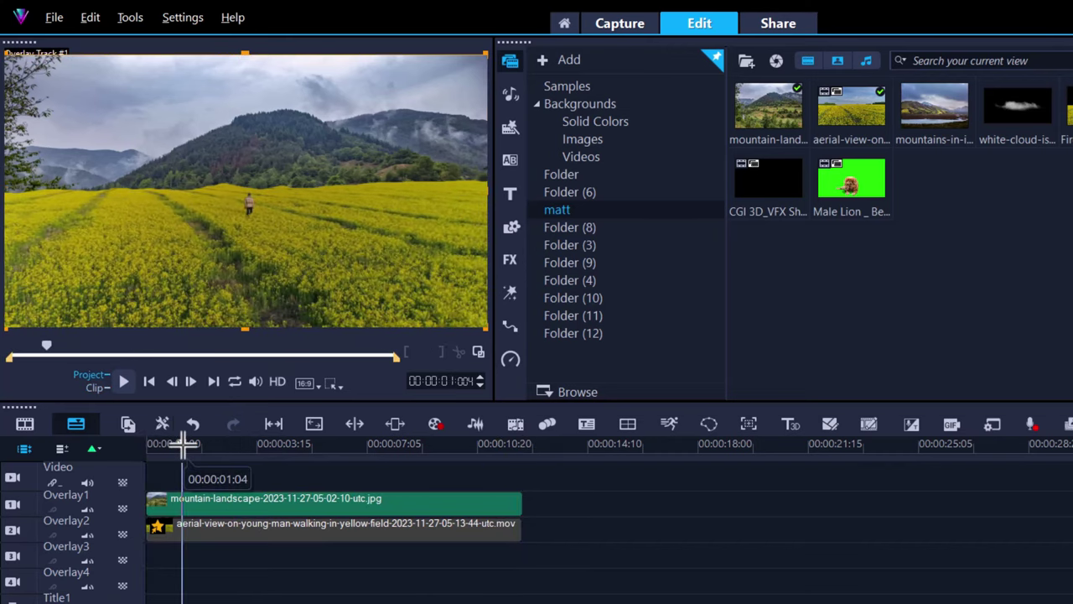
click(272, 476)
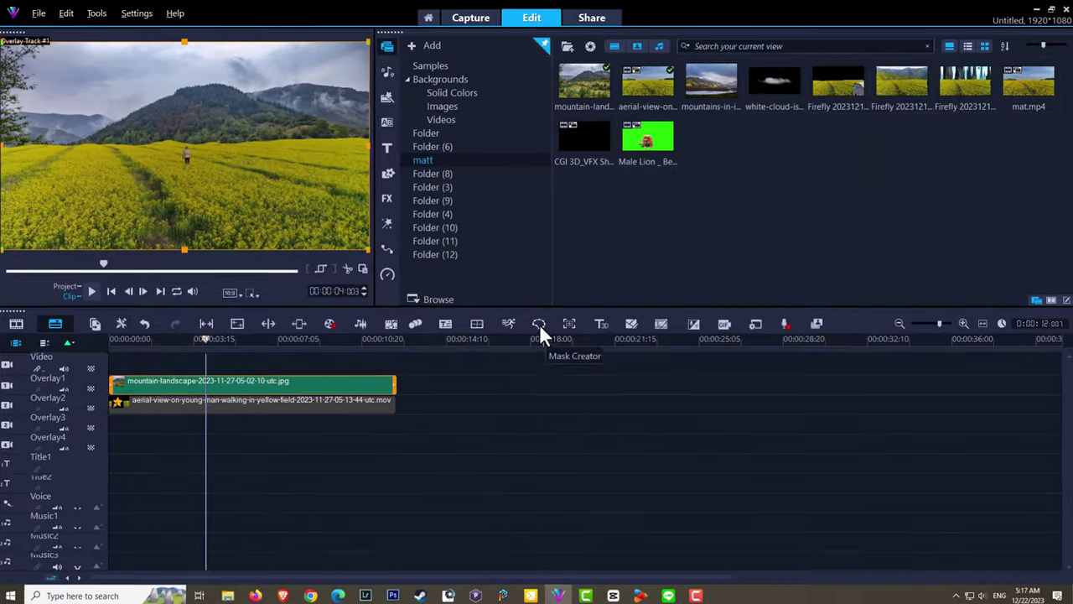
- Brush a mask over the mountain photo's cloudy sky along the ridge and top edge
click(708, 423)
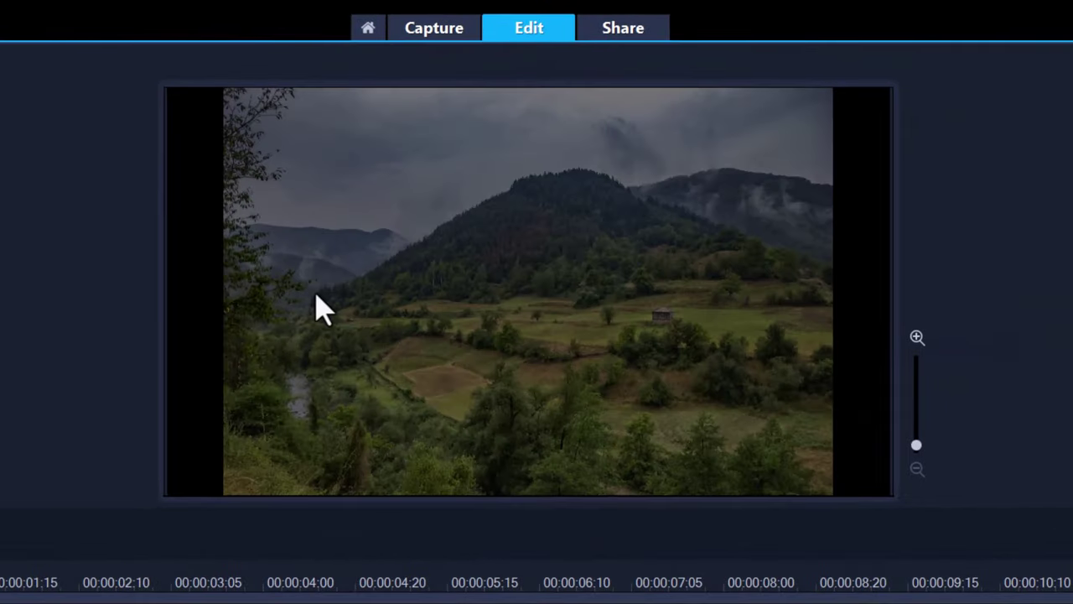
mouse_move(324, 310)
mouse_down()
mouse_move(545, 168)
mouse_move(635, 180)
mouse_move(840, 147)
mouse_move(799, 88)
mouse_move(233, 100)
mouse_move(409, 112)
mouse_move(211, 145)
mouse_move(239, 275)
mouse_move(221, 283)
mouse_move(305, 137)
mouse_move(268, 297)
mouse_up()
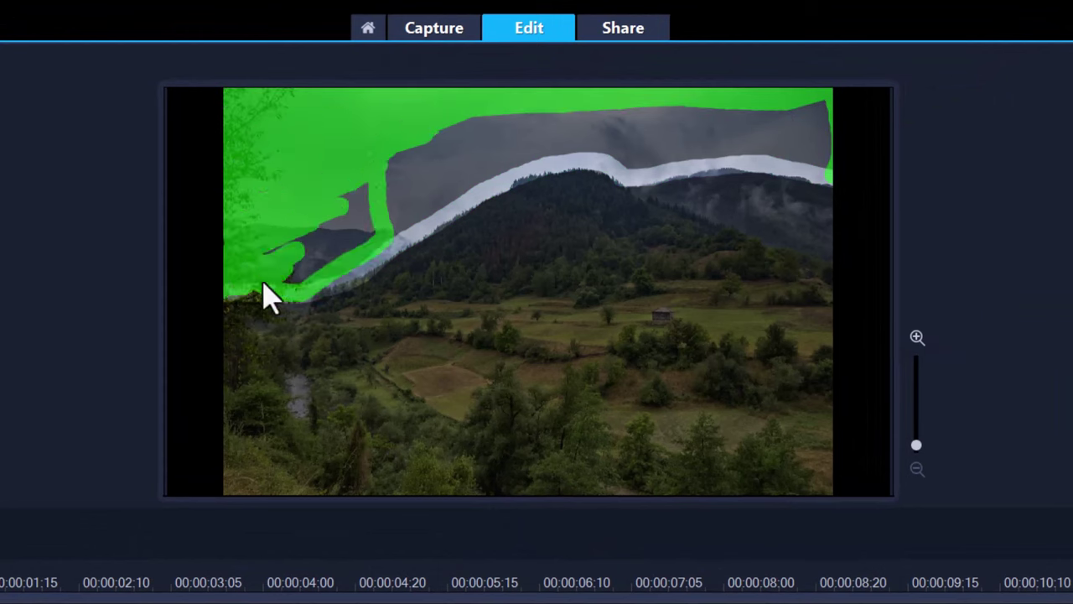
mouse_move(369, 193)
mouse_down()
mouse_move(319, 252)
mouse_move(455, 175)
mouse_move(403, 247)
mouse_up()
drag(461, 122, 726, 183)
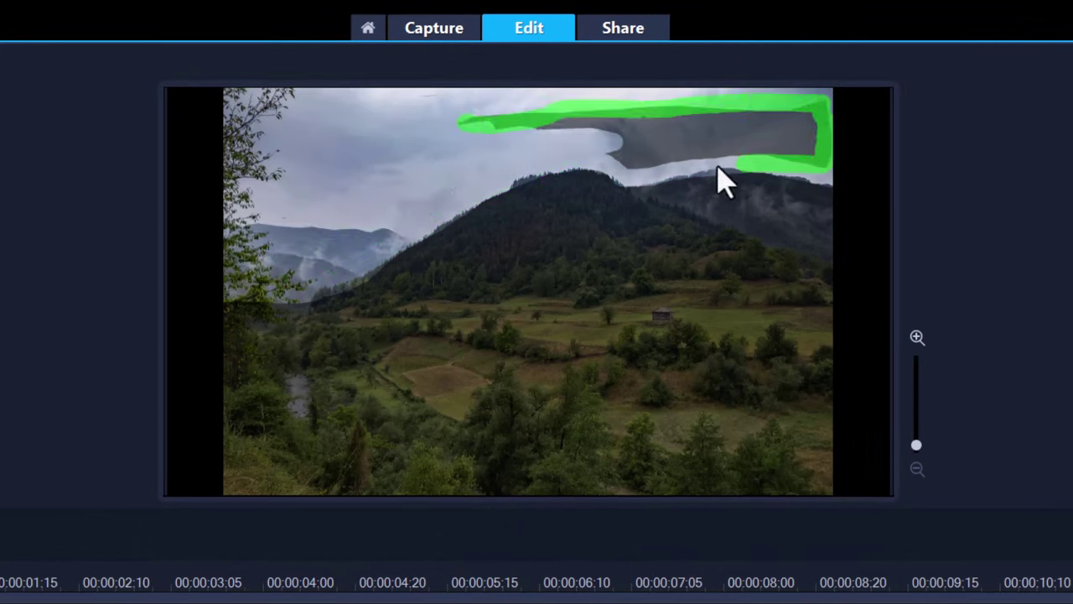
drag(818, 126, 508, 132)
drag(620, 144, 743, 156)
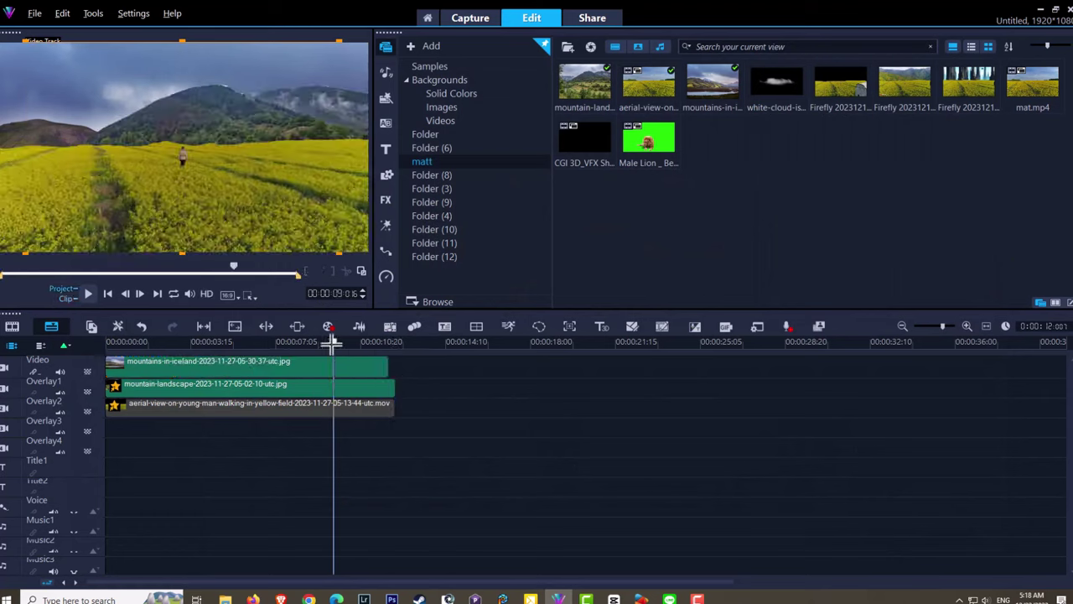
- Enlarge the mountains-in-iceland background photo to fill the frame and preview the layered composite
drag(311, 220, 361, 252)
click(311, 341)
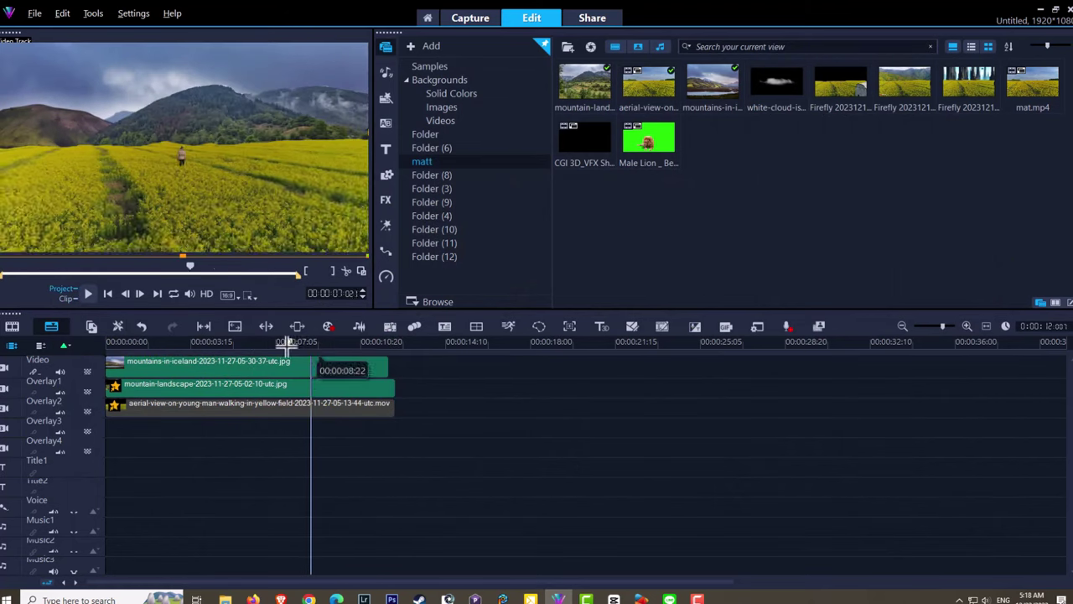
click(282, 341)
drag(125, 120, 10, 228)
mouse_move(172, 341)
mouse_down()
mouse_move(242, 344)
mouse_move(169, 341)
mouse_up()
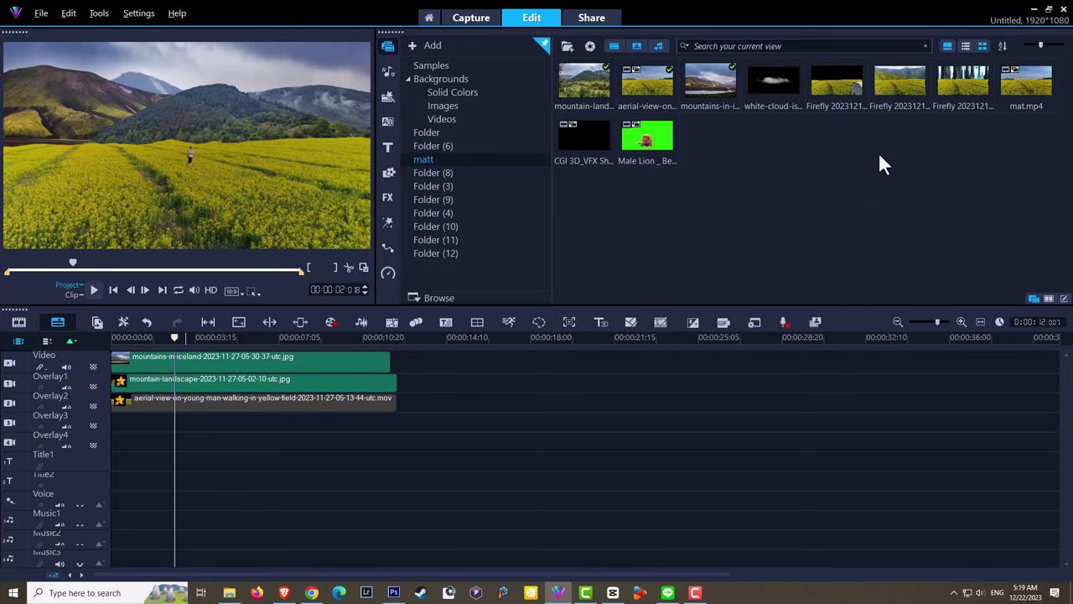
click(851, 86)
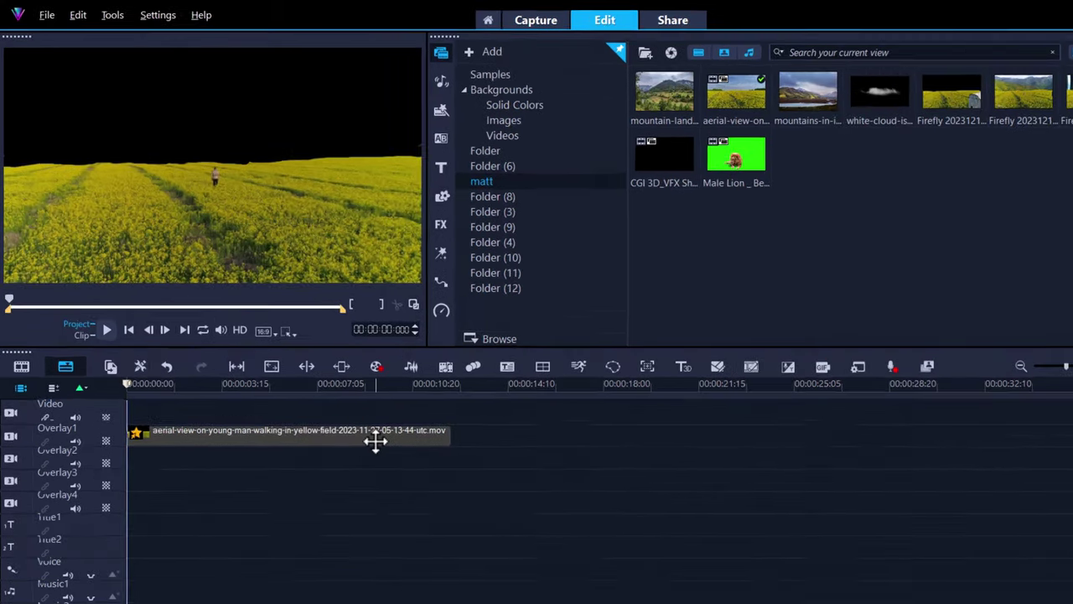
- Move the yellow-field clip from Overlay1 onto the main Video track
click(335, 386)
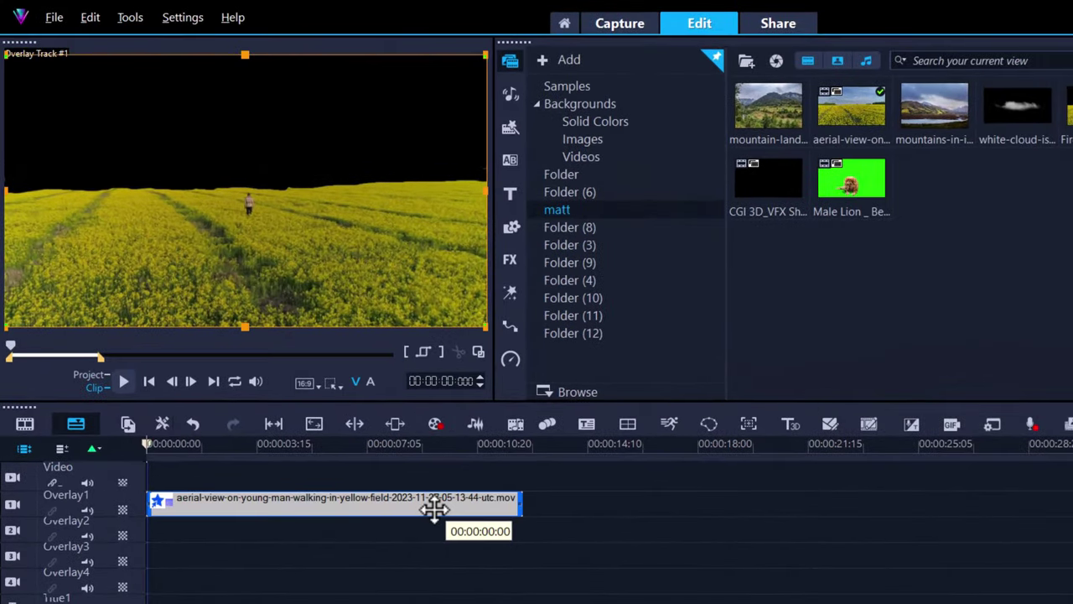
drag(433, 509, 422, 464)
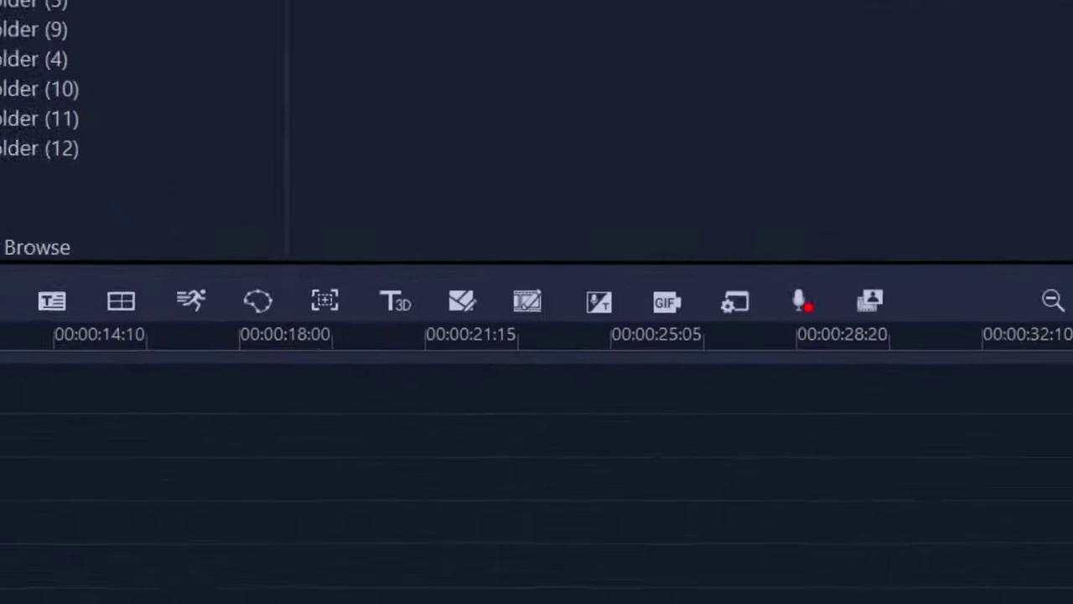
click(862, 335)
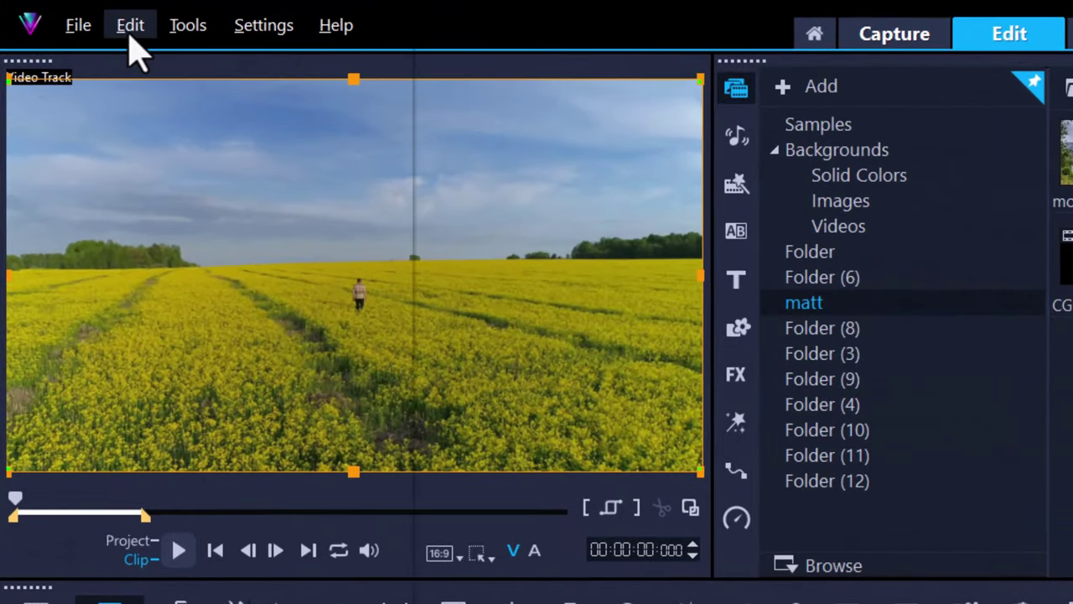
- Take a snapshot of the current frame as vs231222-006.JPG and locate the file on the computer
click(130, 26)
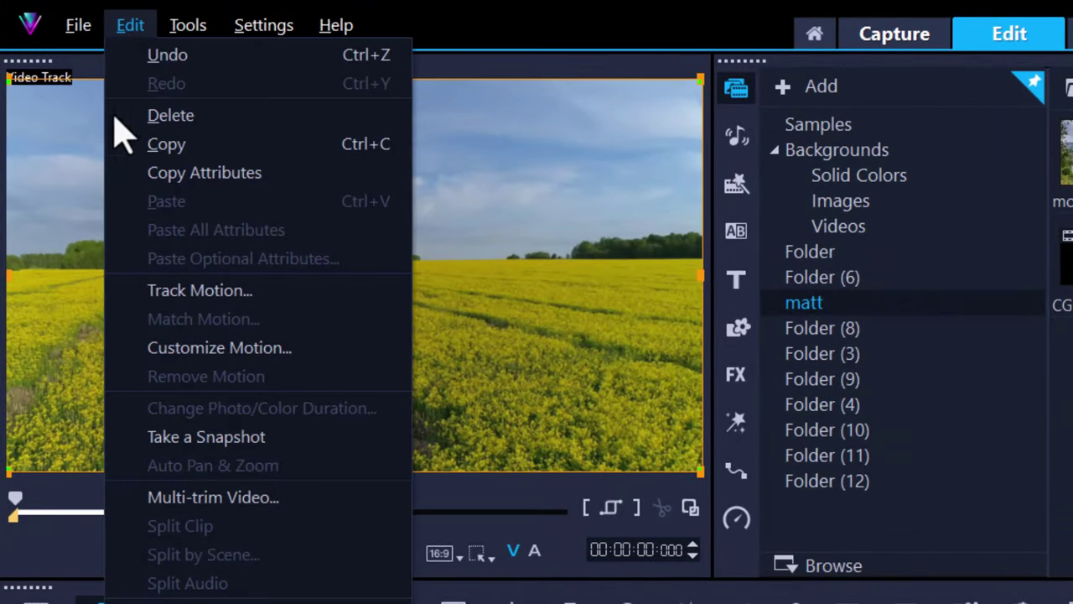
click(159, 443)
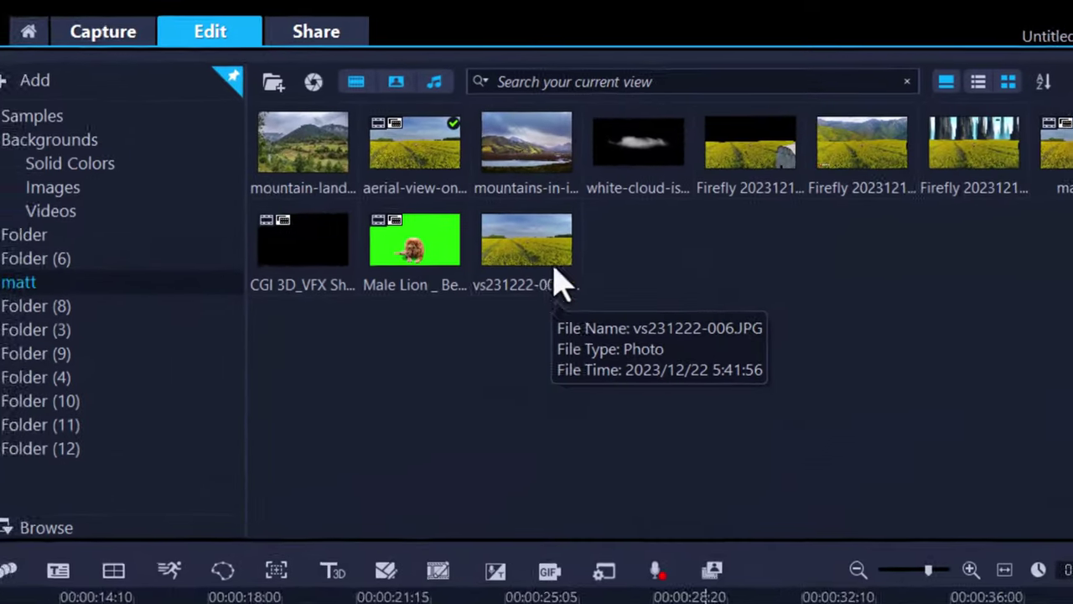
right_click(546, 268)
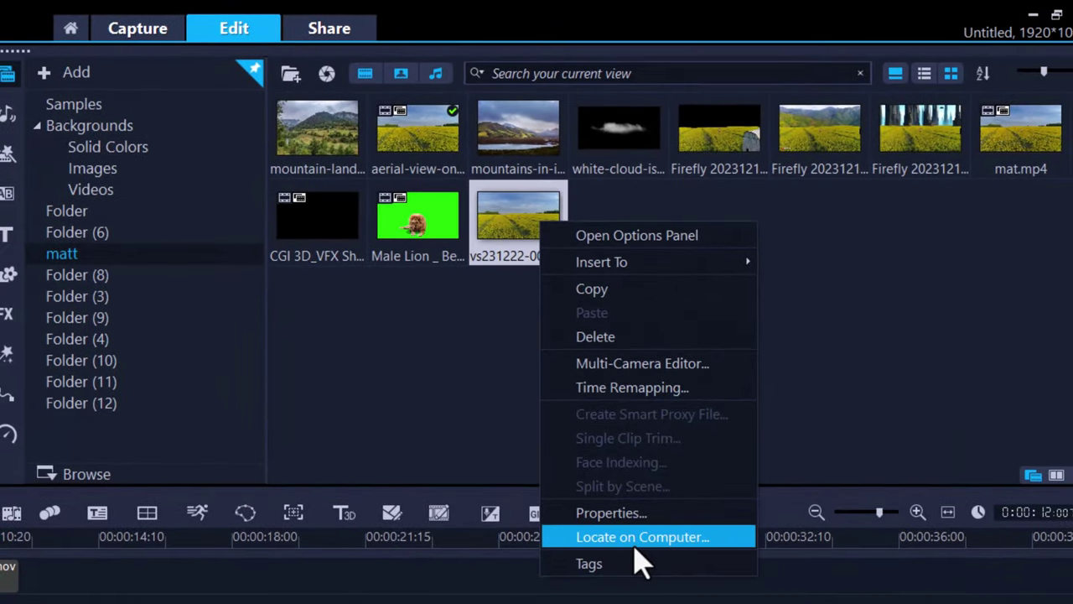
click(637, 539)
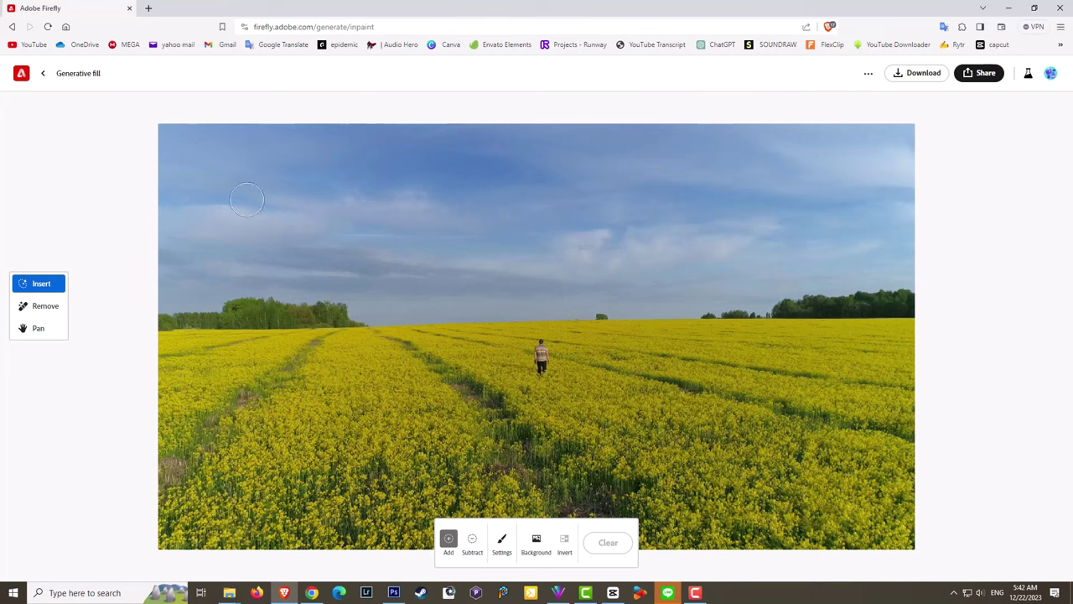
- Brush over the field photo's entire sky in Generative fill to mark it for replacement
drag(165, 131, 166, 267)
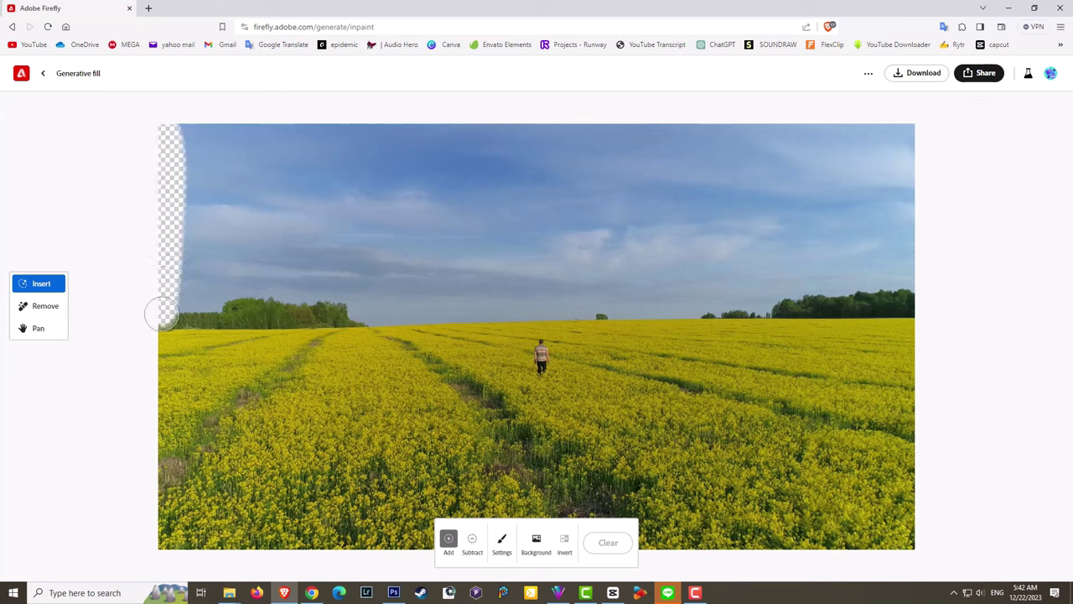
mouse_move(161, 313)
mouse_down()
mouse_move(600, 304)
mouse_move(579, 139)
mouse_move(180, 141)
mouse_up()
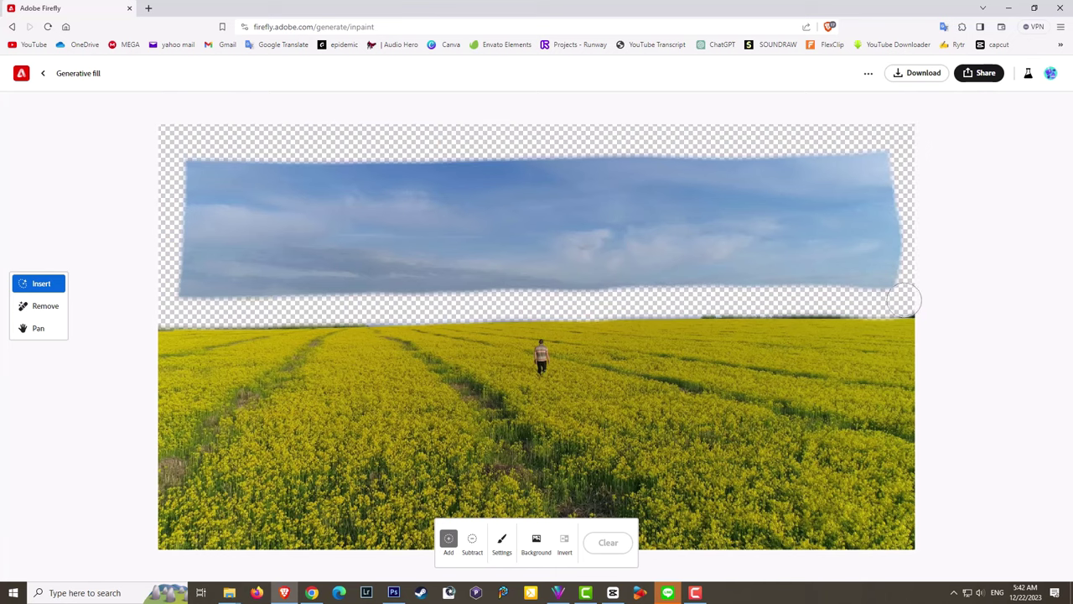
mouse_move(904, 300)
mouse_down()
mouse_move(151, 312)
mouse_move(335, 286)
mouse_move(197, 230)
mouse_move(470, 193)
mouse_move(839, 276)
mouse_move(587, 220)
mouse_up()
- Generate a 'futuristic city' in the masked sky and save the result as a PNG
click(450, 550)
text(futuristic city)
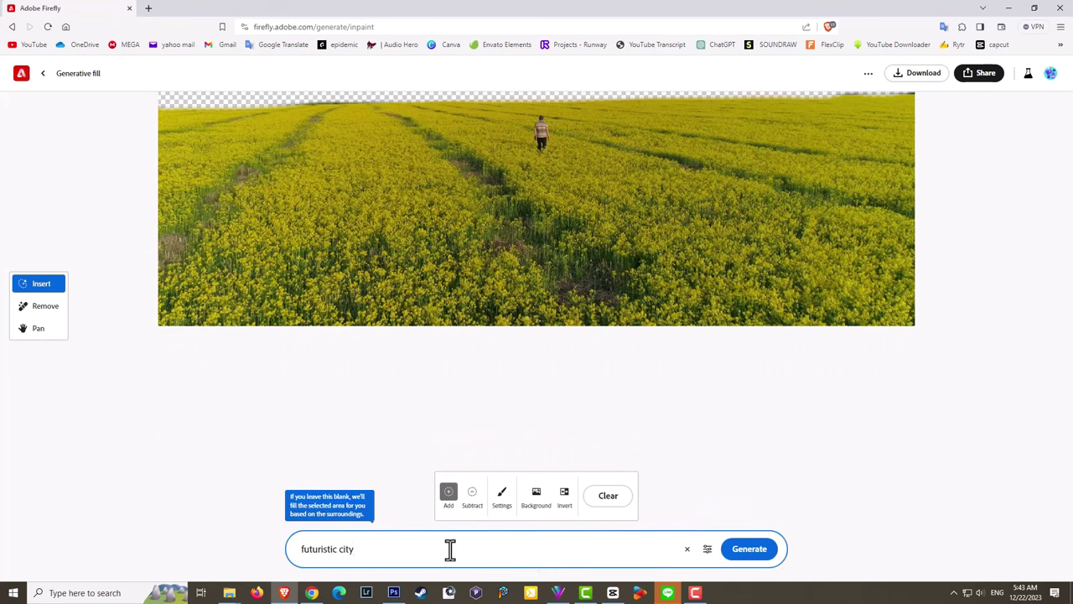
key(Return)
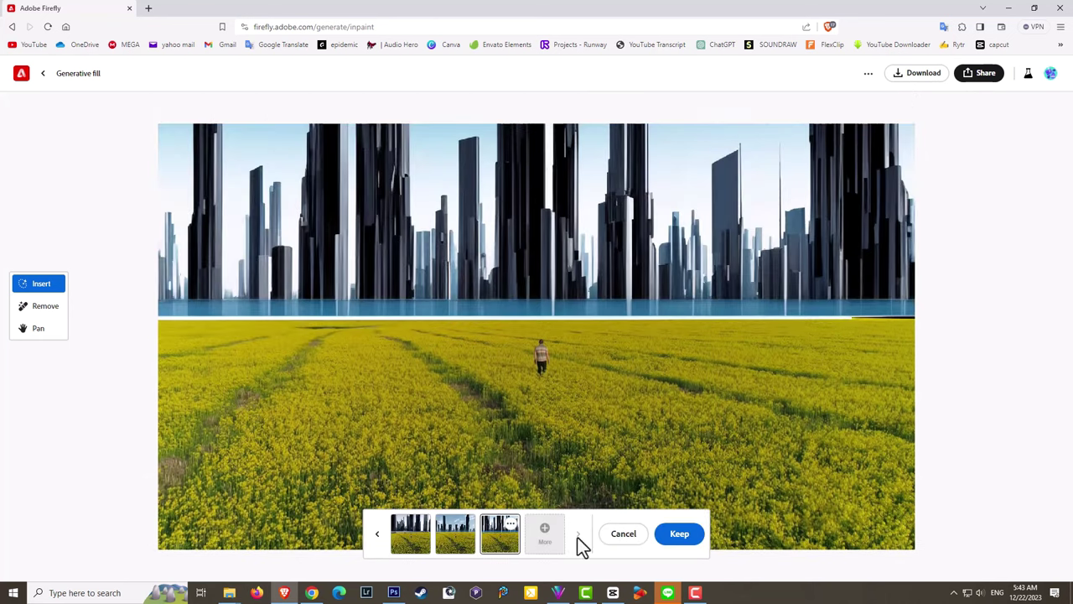
click(922, 75)
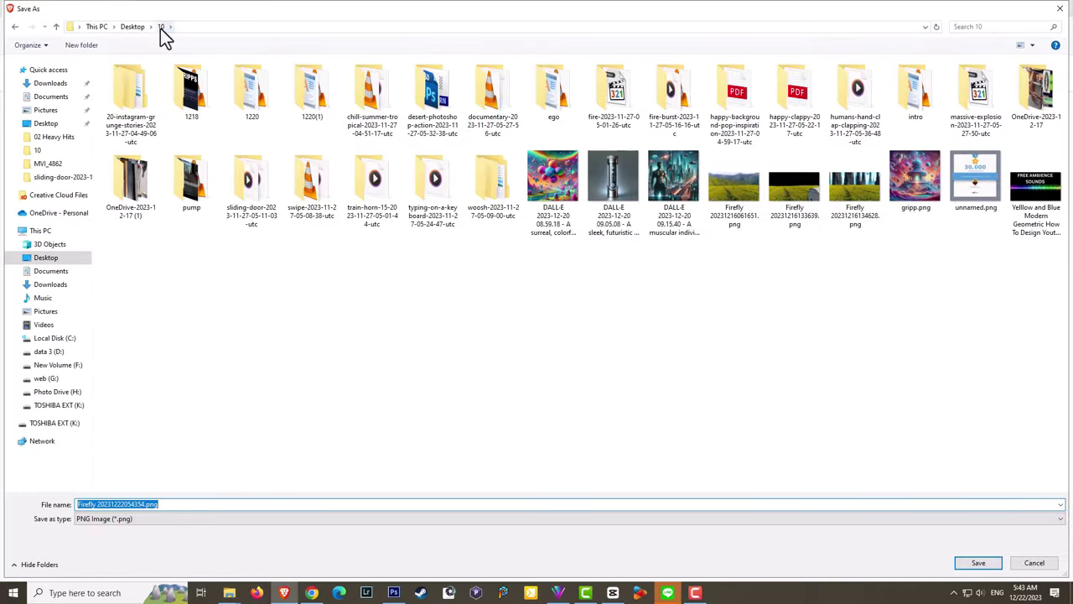
key(Return)
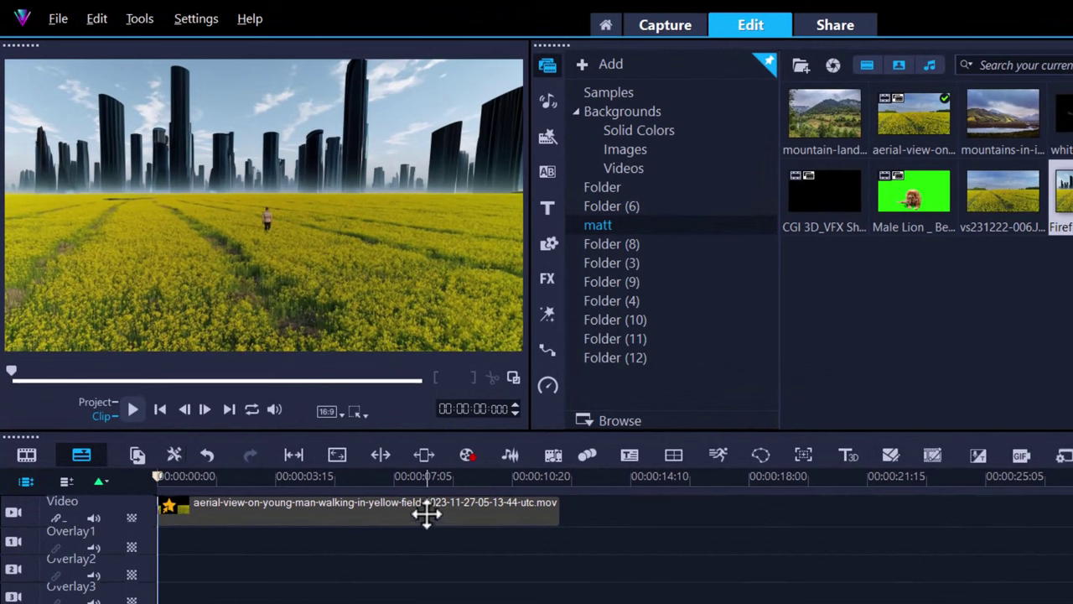
- Move the field video to Overlay3 and place the Firefly city image on Overlay2
drag(426, 513, 402, 594)
drag(1062, 195, 151, 575)
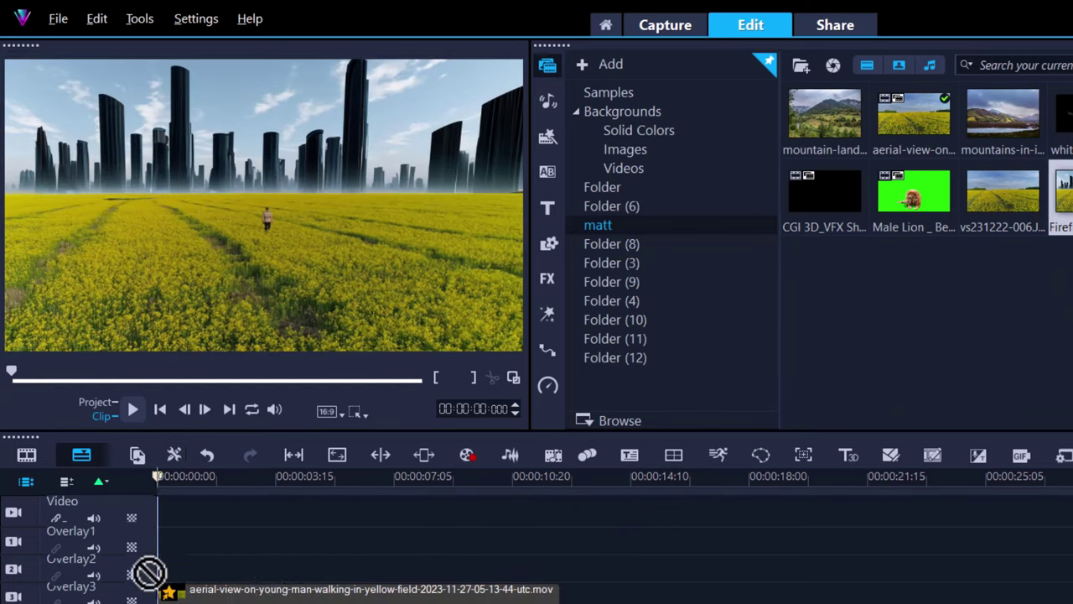
drag(834, 420, 531, 574)
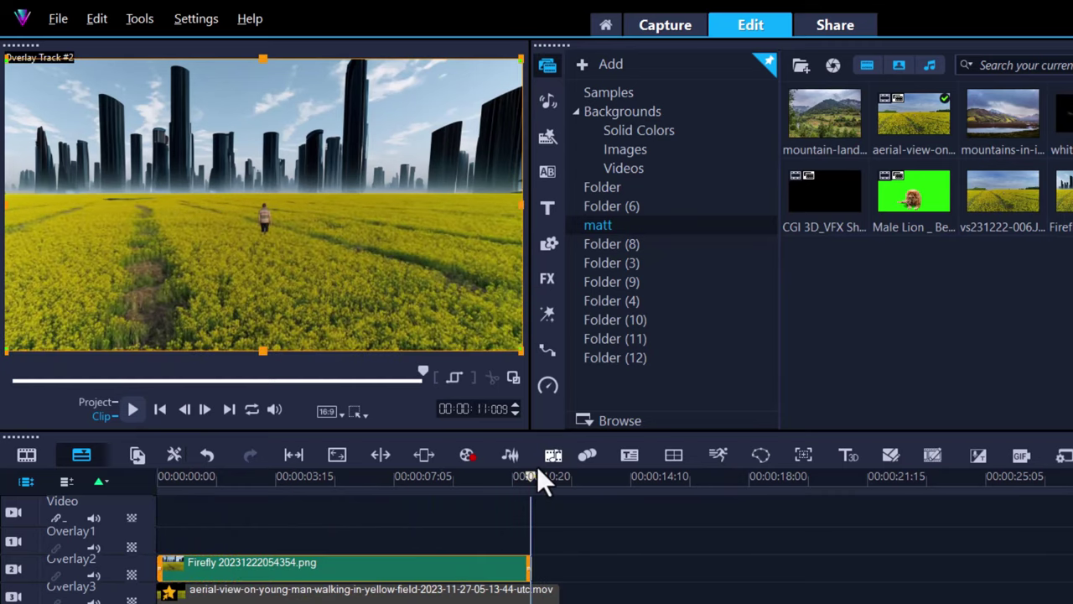
- Play the composite from the first second to check the skyline behind the field
drag(533, 473, 189, 484)
key(space)
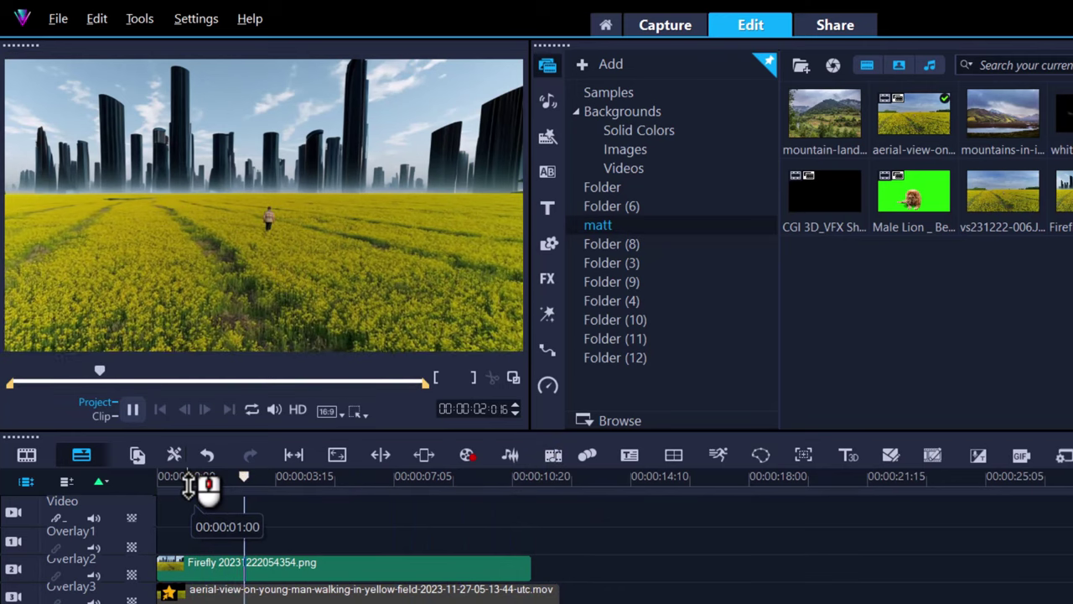
key(space)
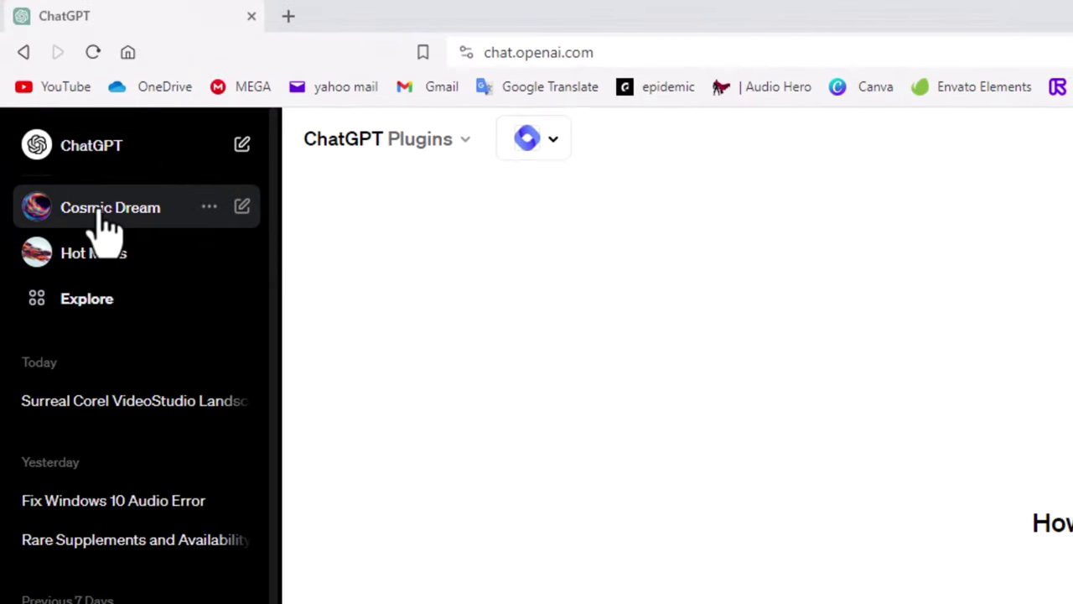
- Open the Cosmic Dream GPT from ChatGPT's Explore catalogue
click(74, 304)
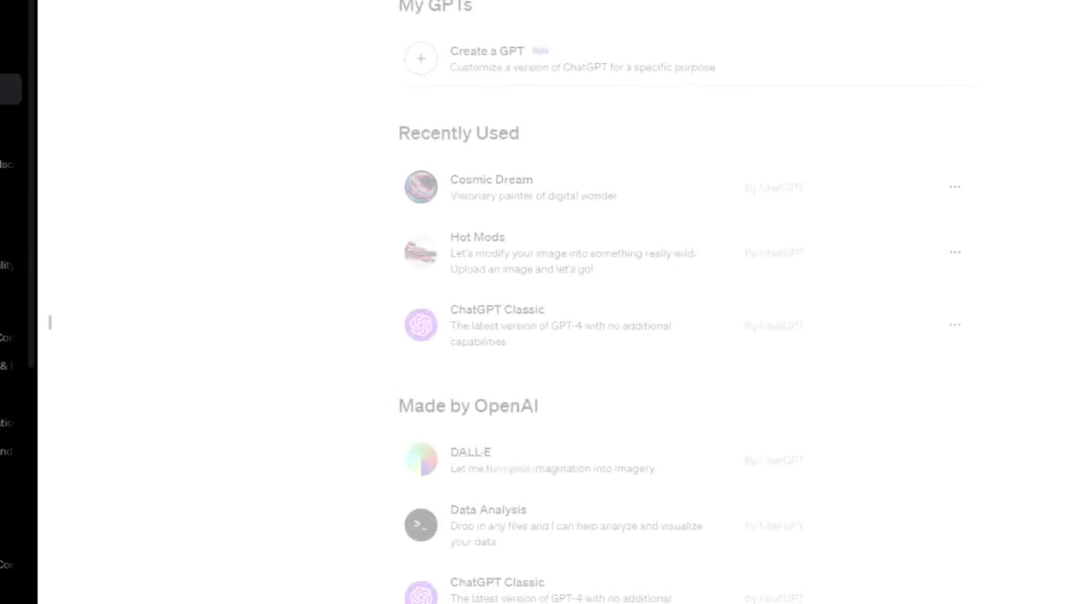
scroll(339, 174, down, 5)
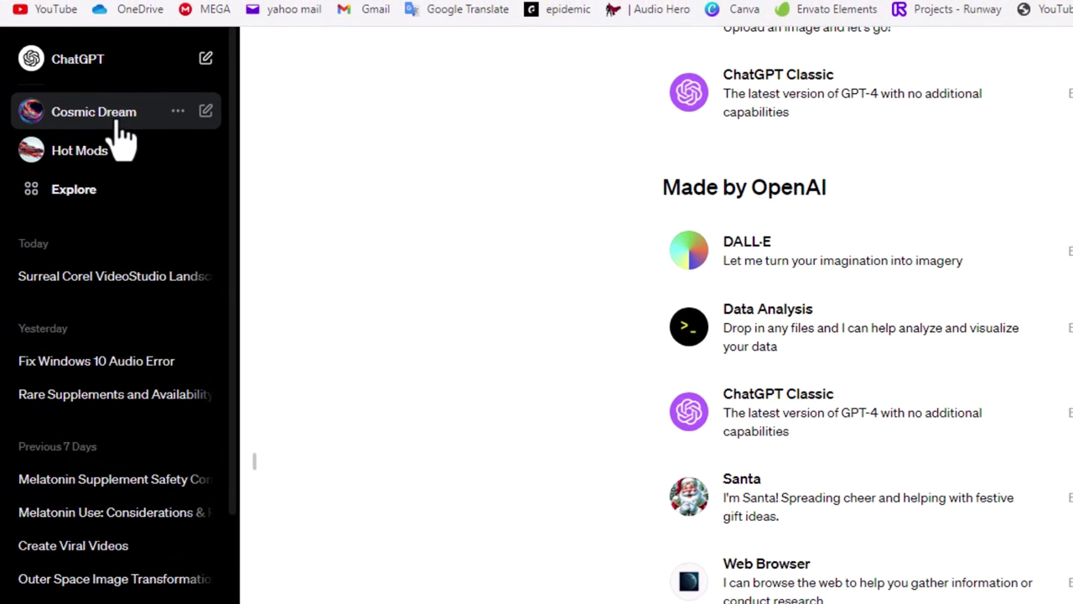
click(120, 126)
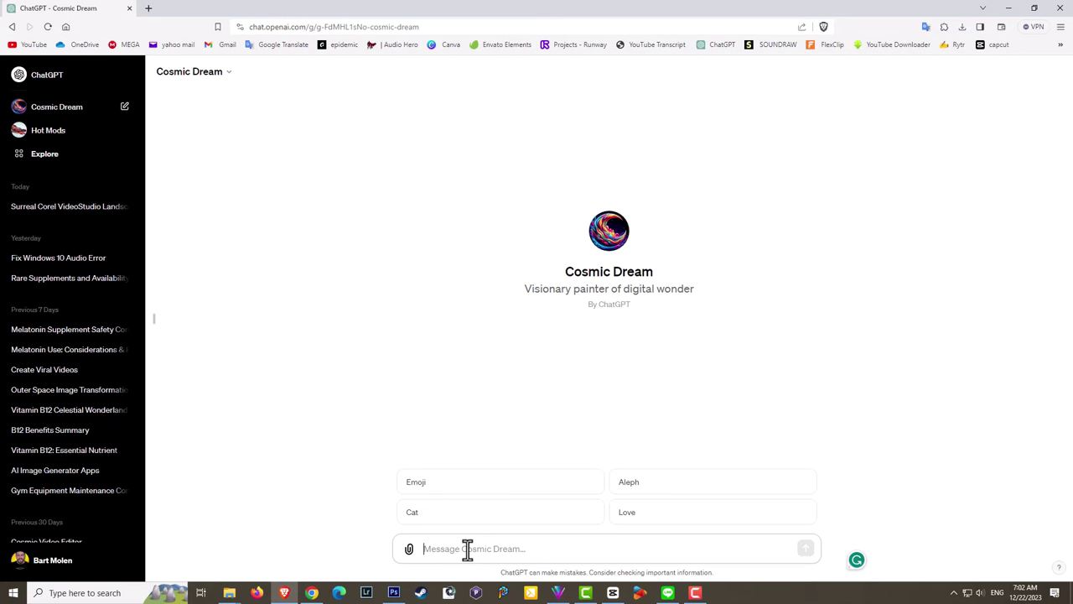
- Generate a 'corel videostudio' image and save it as a PNG
text(corel videostudio)
key(Return)
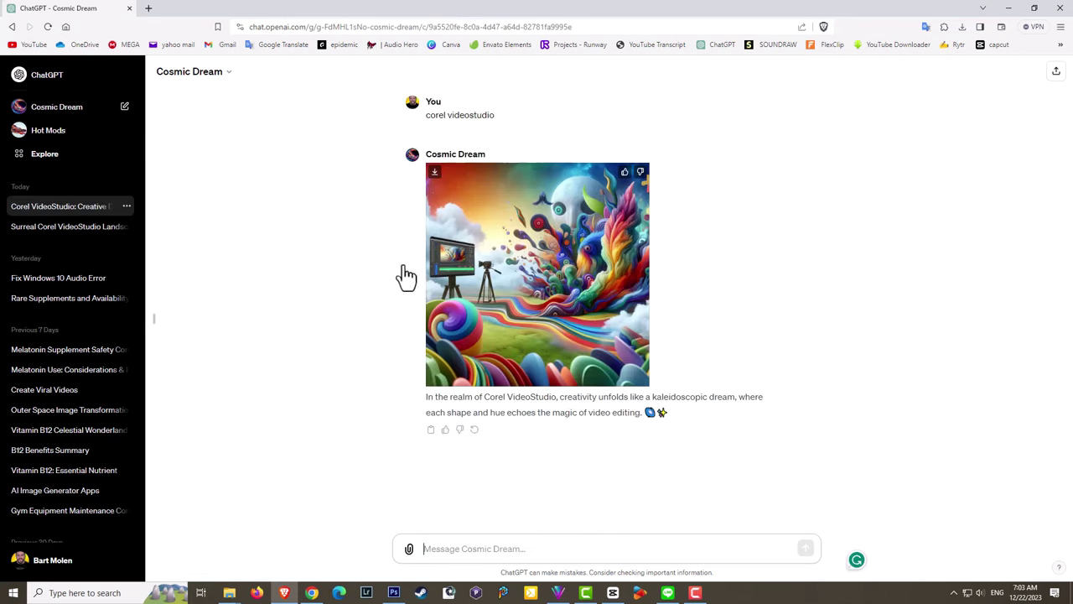
click(432, 276)
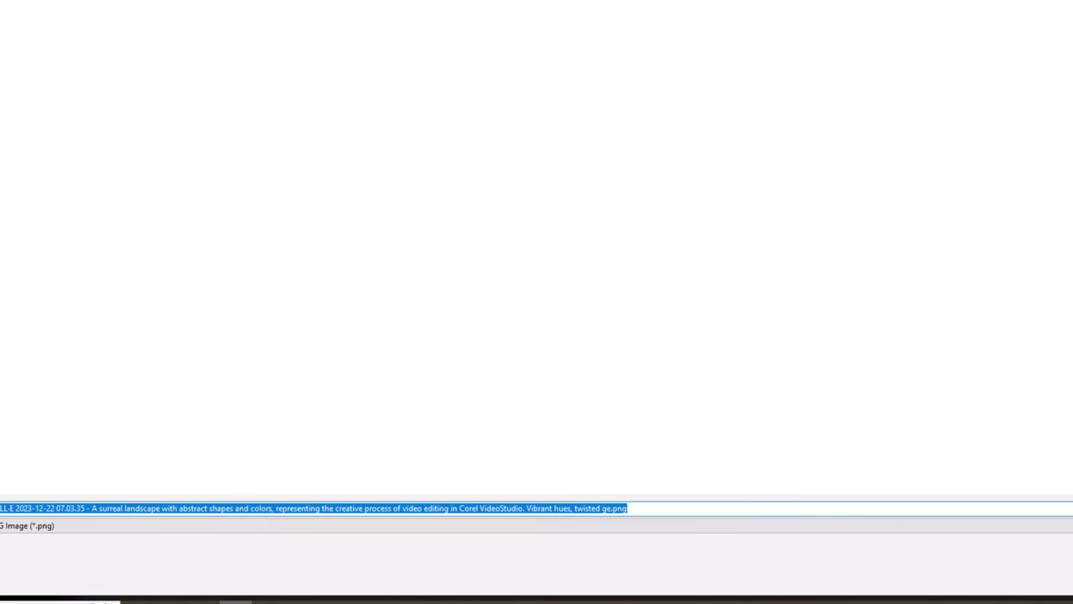
click(1062, 579)
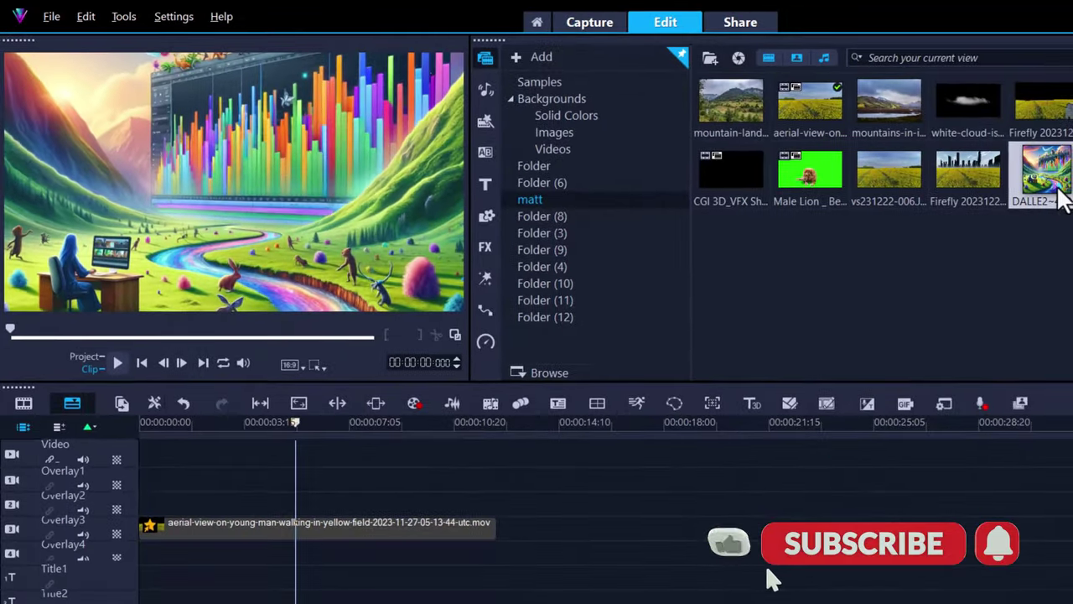
- Place the DALLE2 image on Overlay2 at 00:00:03:15, raise it higher, and check around six seconds
drag(1048, 188, 282, 501)
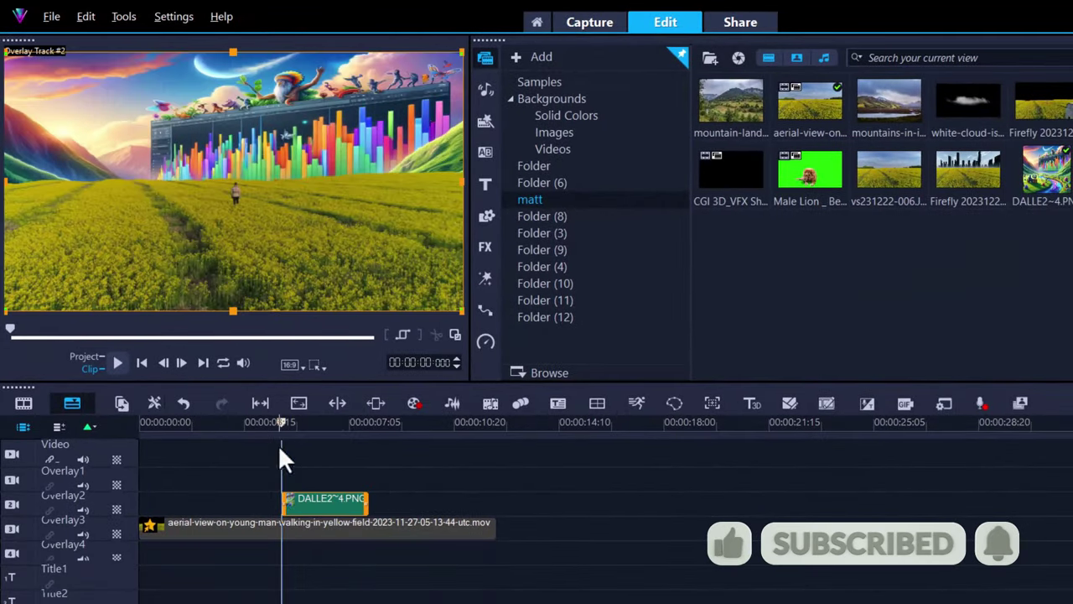
drag(283, 179, 282, 137)
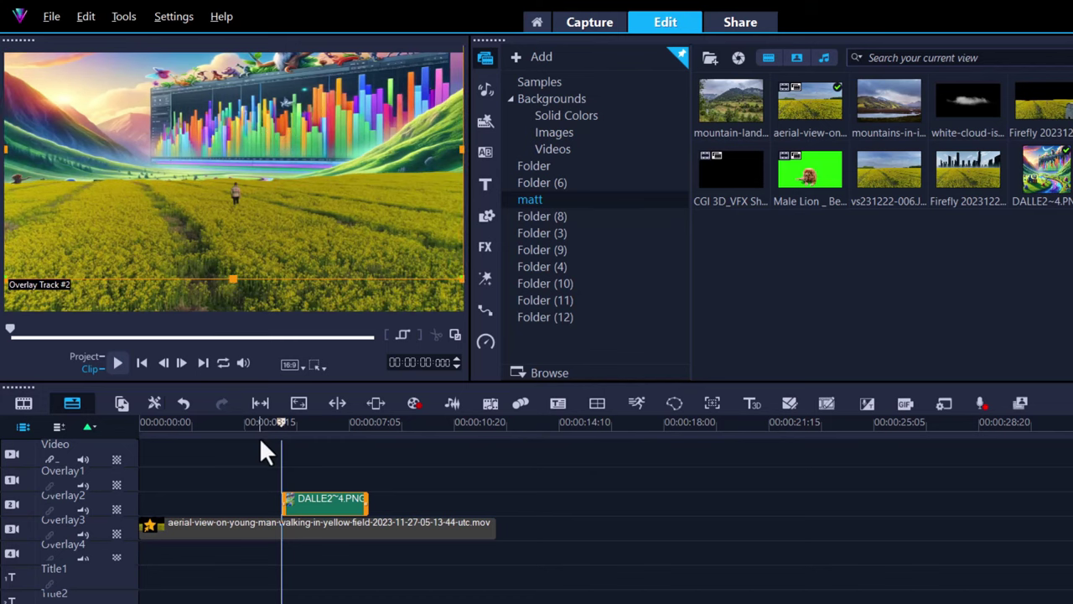
drag(295, 421, 341, 449)
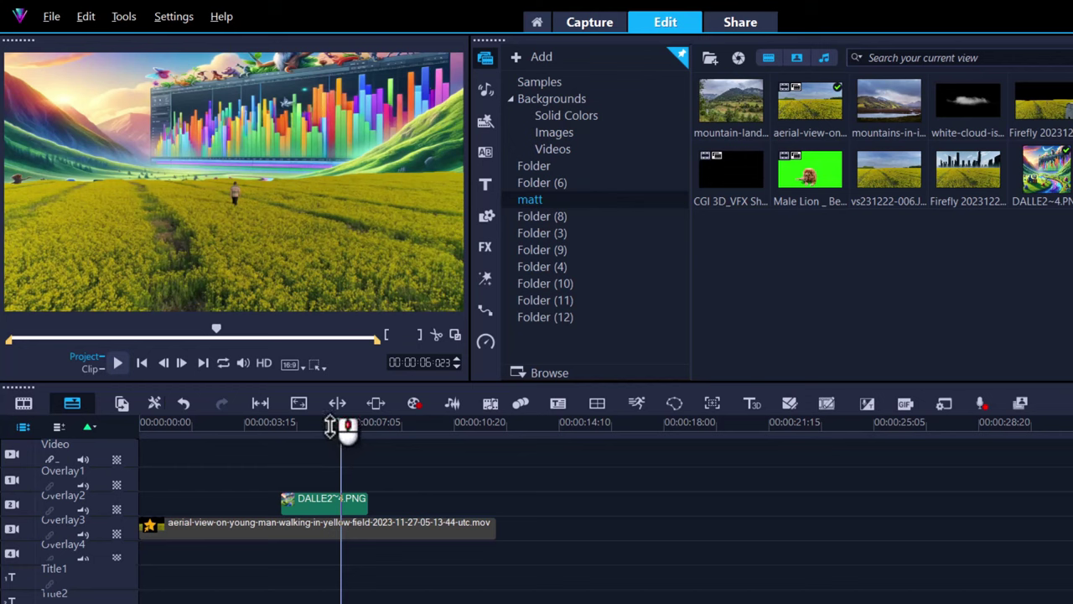
drag(354, 431, 325, 438)
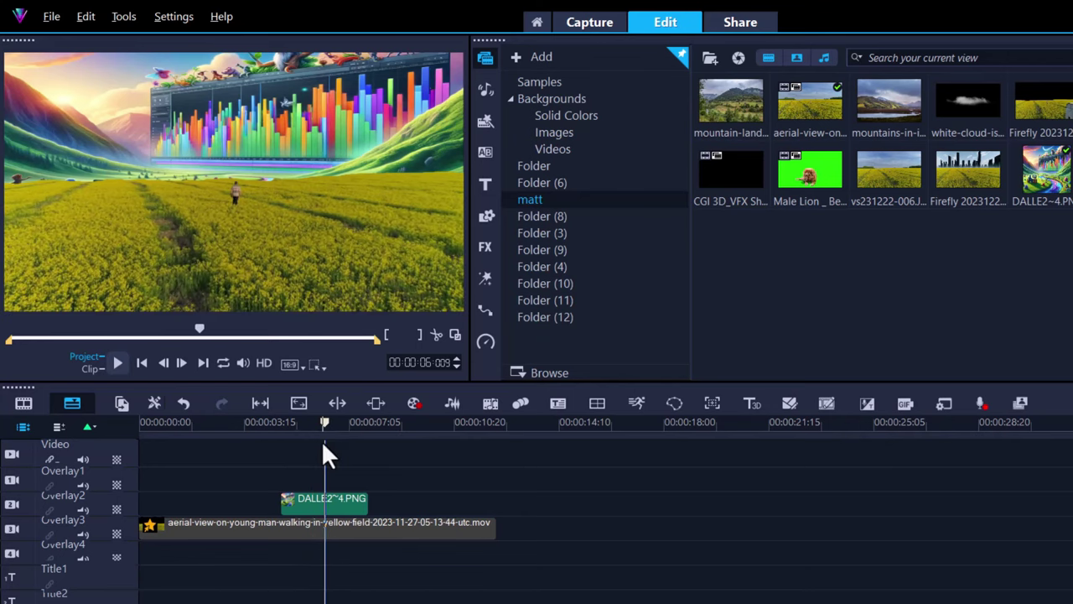